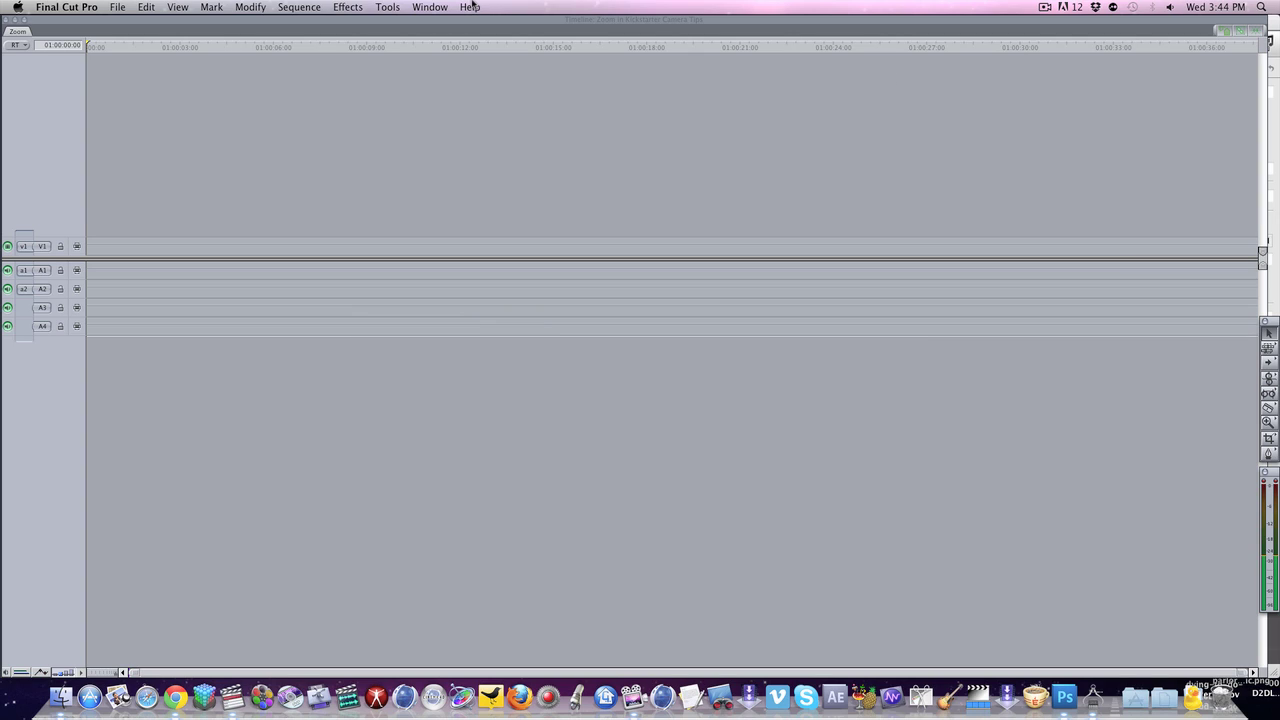
Switch to the Standard window layout and select the Zoom sequence in the Browser.
{"action": "key", "text": "ctrl+u"}
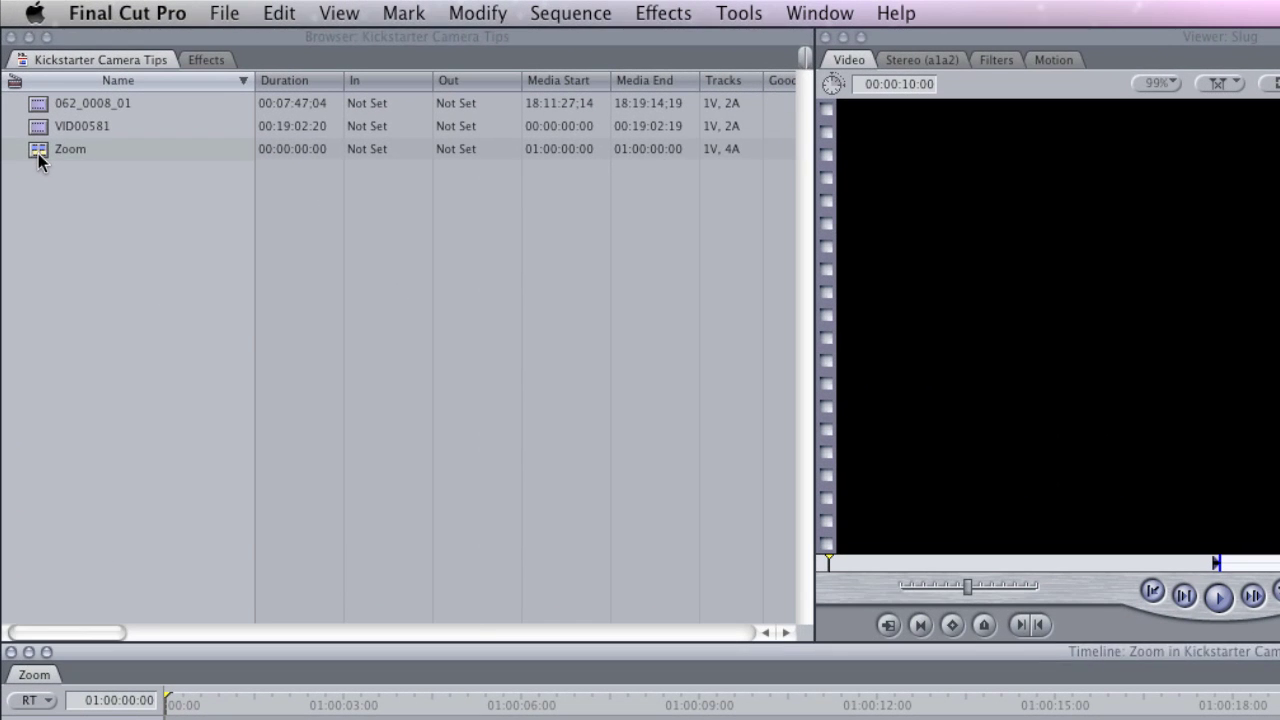
{"action": "left_click", "coordinate": [19, 79]}
{"action": "left_click", "coordinate": [35, 155]}
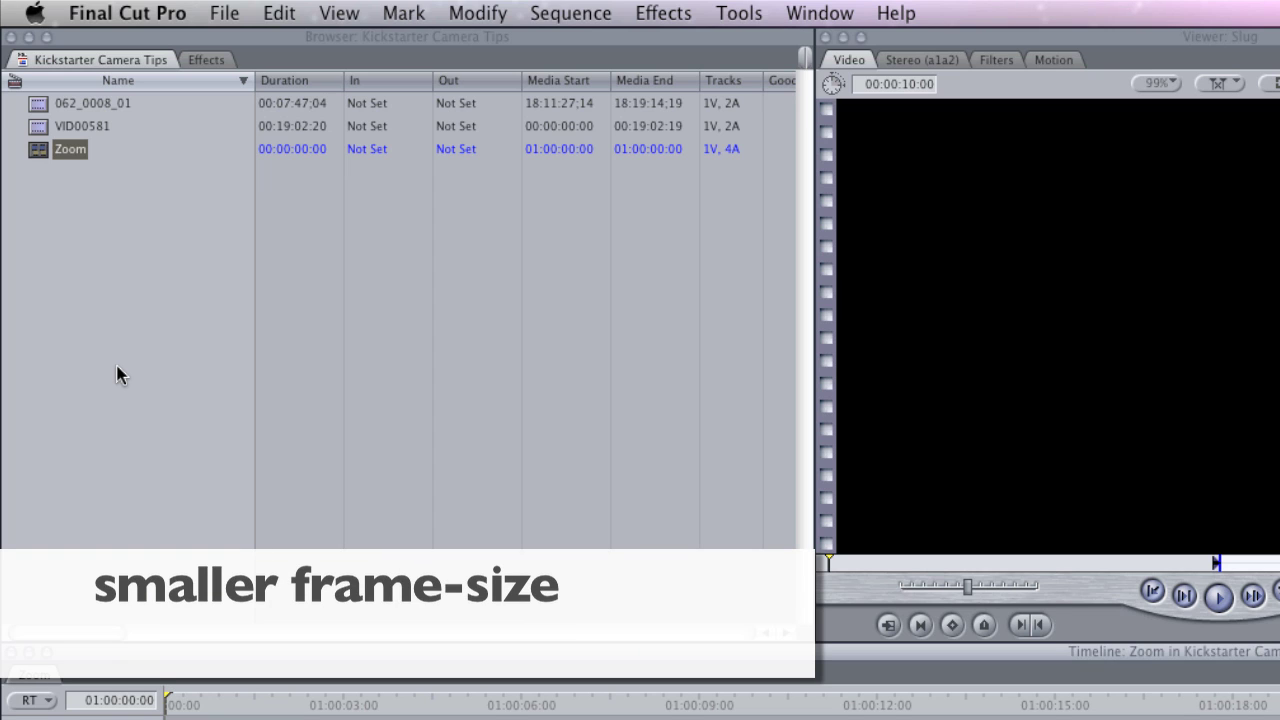
{"action": "left_click", "coordinate": [555, 13]}
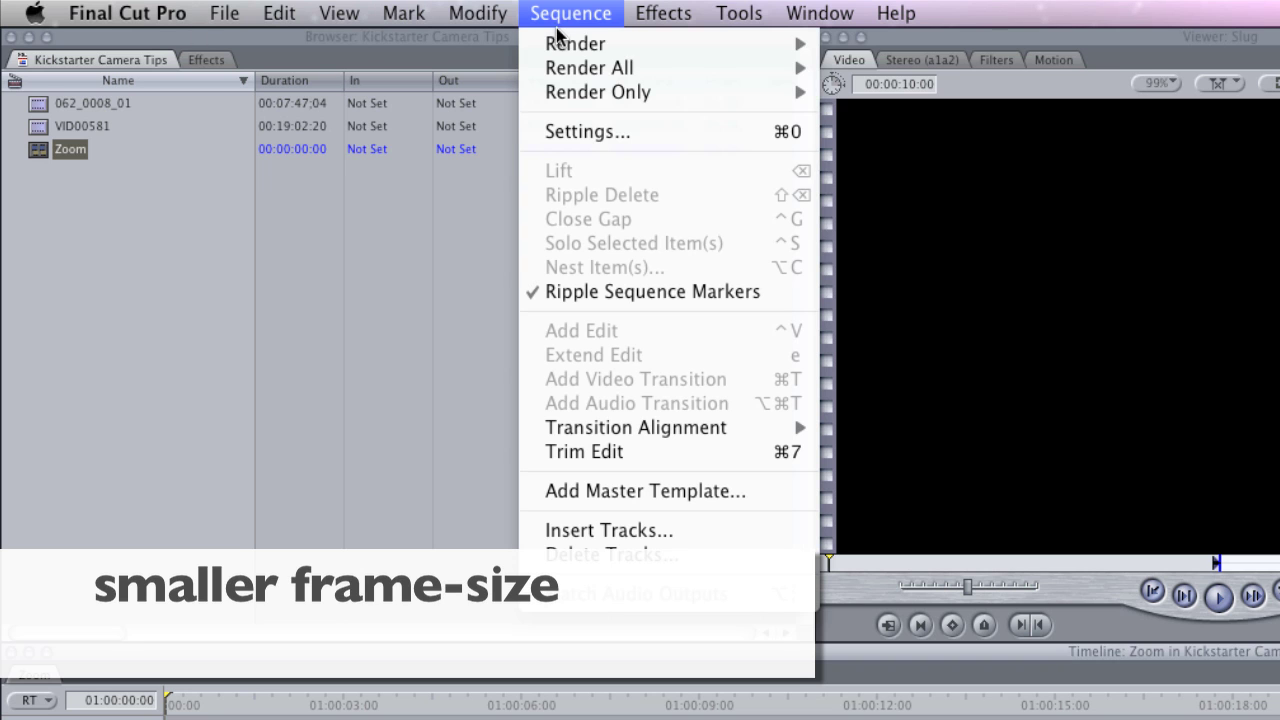
{"action": "left_click", "coordinate": [576, 131]}
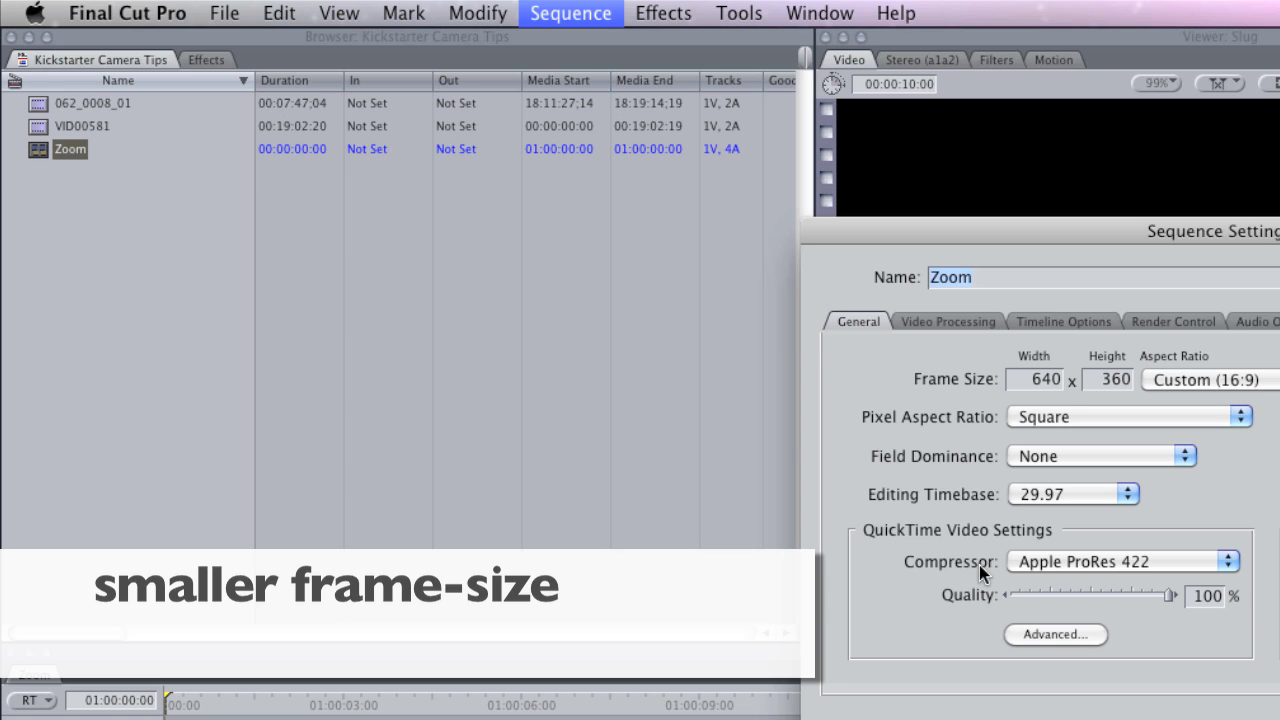
{"action": "key", "text": "Return"}
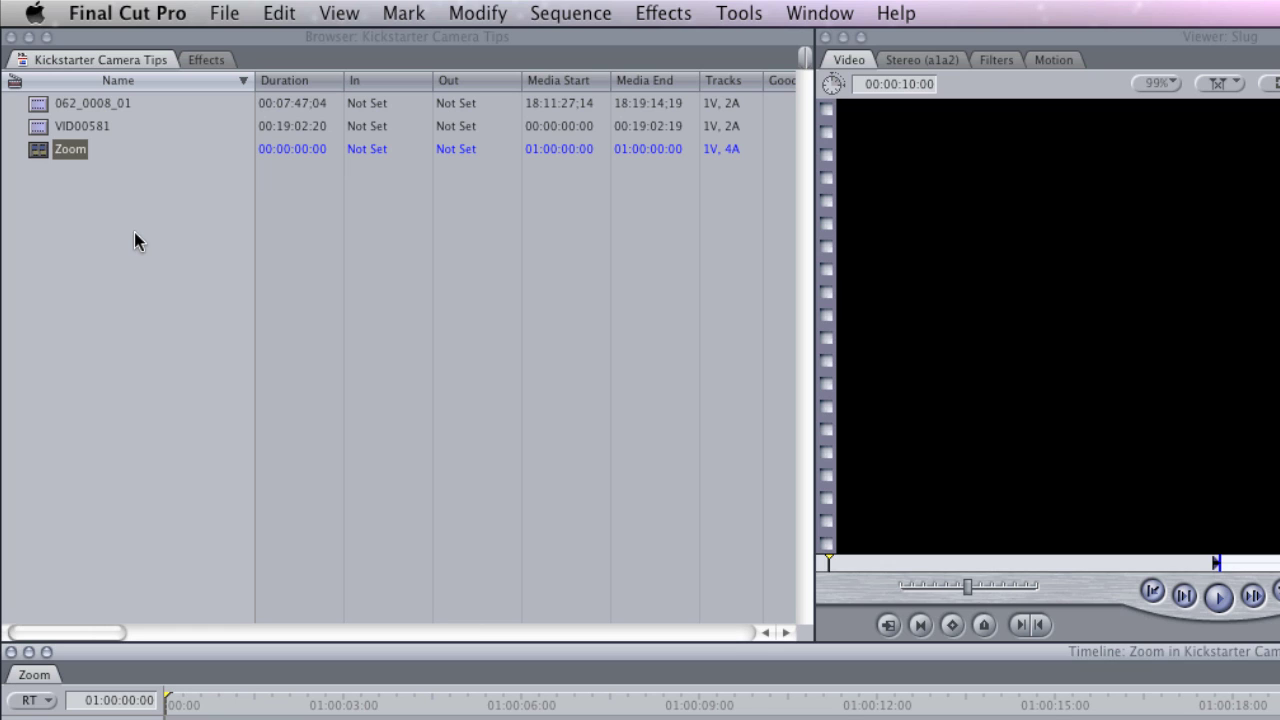
Drop clip 062_0008_01 onto V1 of the Zoom sequence, keeping the existing sequence settings.
{"action": "left_click", "coordinate": [108, 391]}
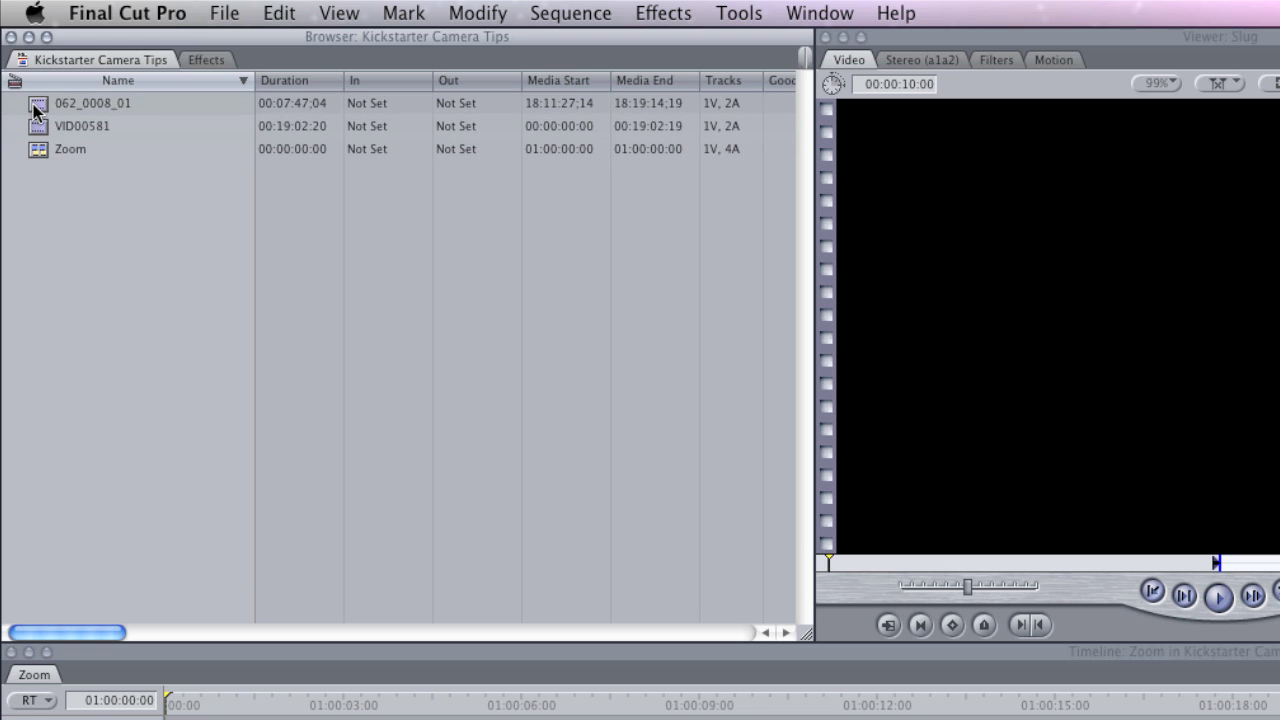
{"action": "left_click_drag", "start_coordinate": [37, 103], "coordinate": [343, 719]}
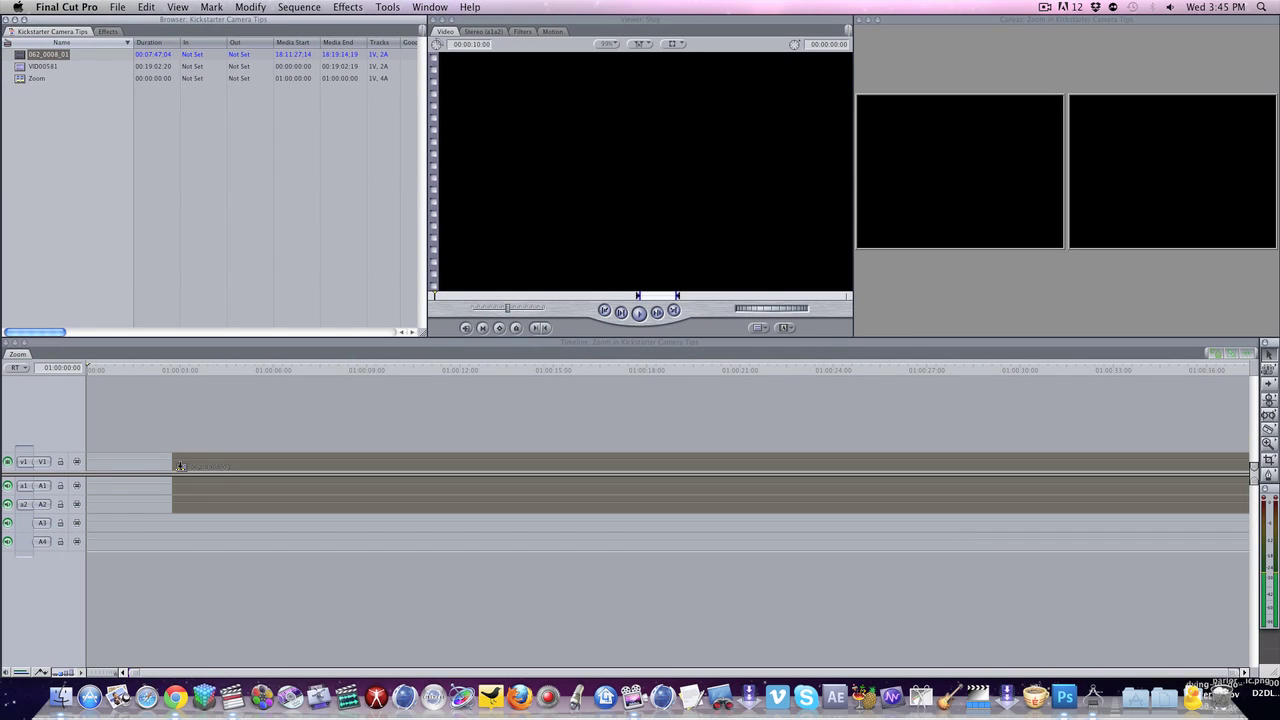
{"action": "left_click_drag", "start_coordinate": [181, 466], "coordinate": [186, 474]}
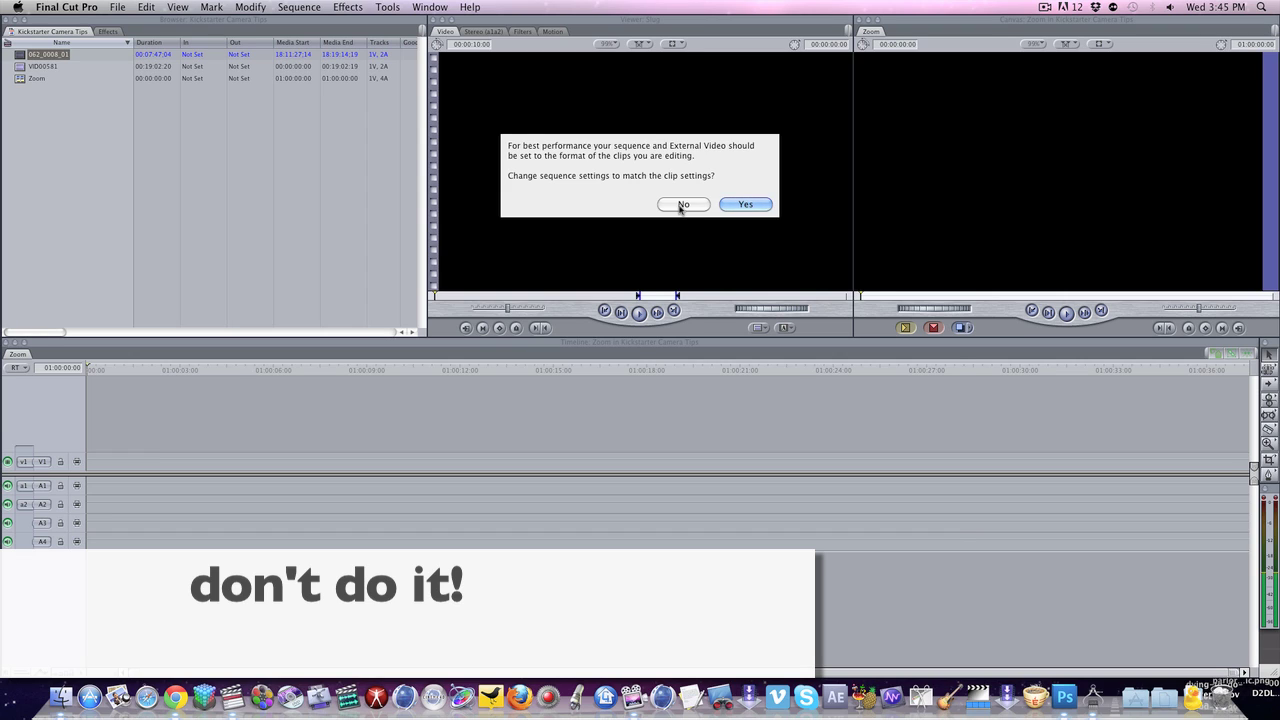
{"action": "left_click", "coordinate": [681, 205]}
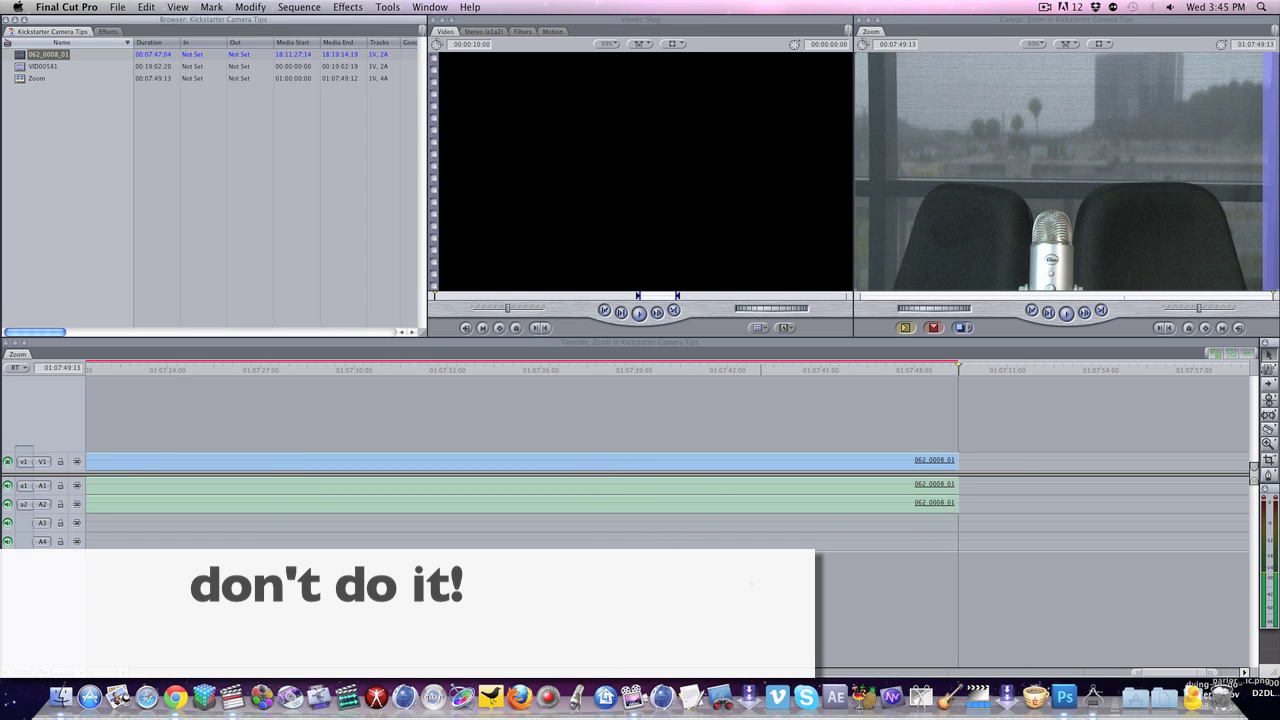
Load the timeline's 062_0008_01 clip in the Viewer and show its Motion settings, Scale 33.33.
{"action": "left_click", "coordinate": [388, 371]}
{"action": "left_click_drag", "start_coordinate": [388, 371], "coordinate": [386, 371]}
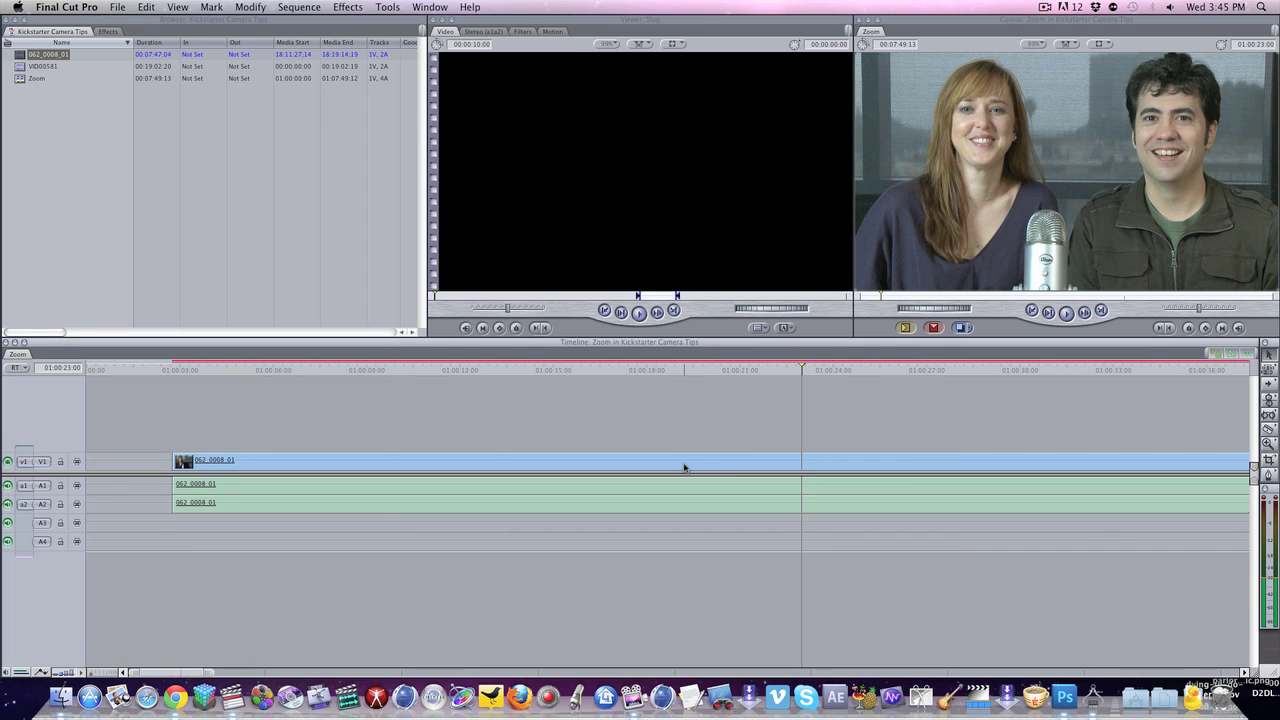
{"action": "double_click", "coordinate": [684, 461]}
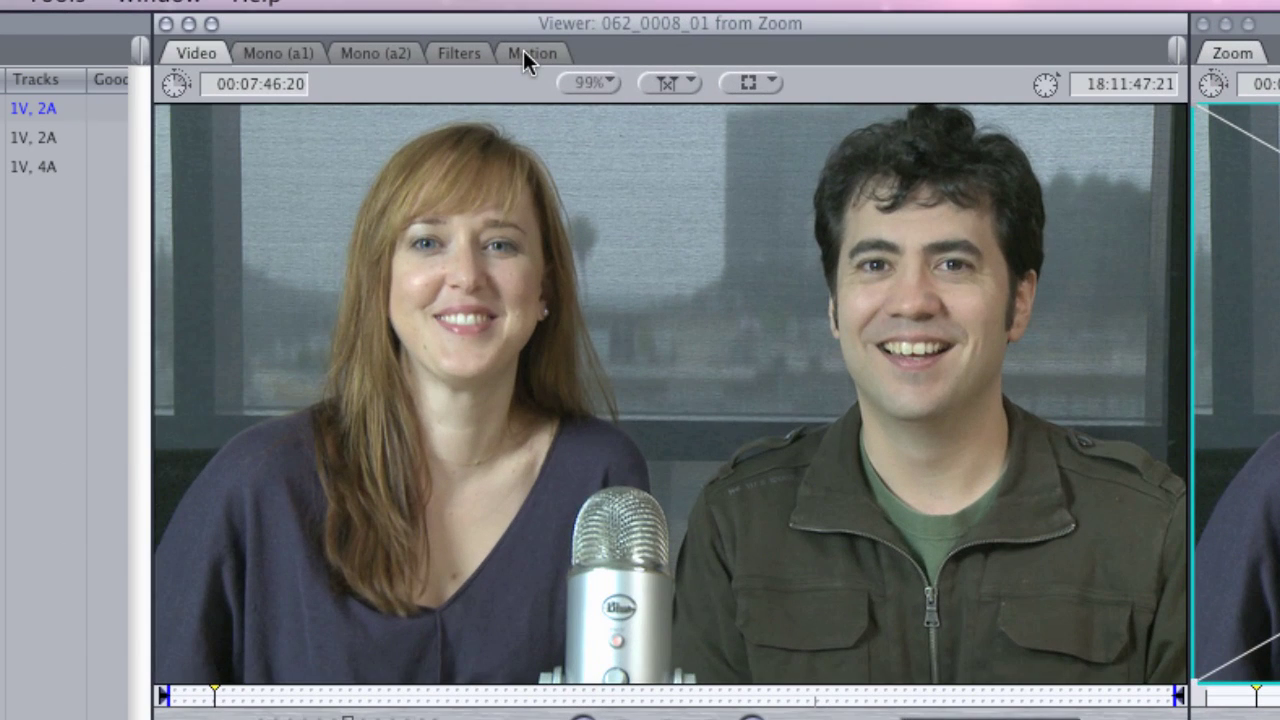
{"action": "left_click", "coordinate": [525, 52]}
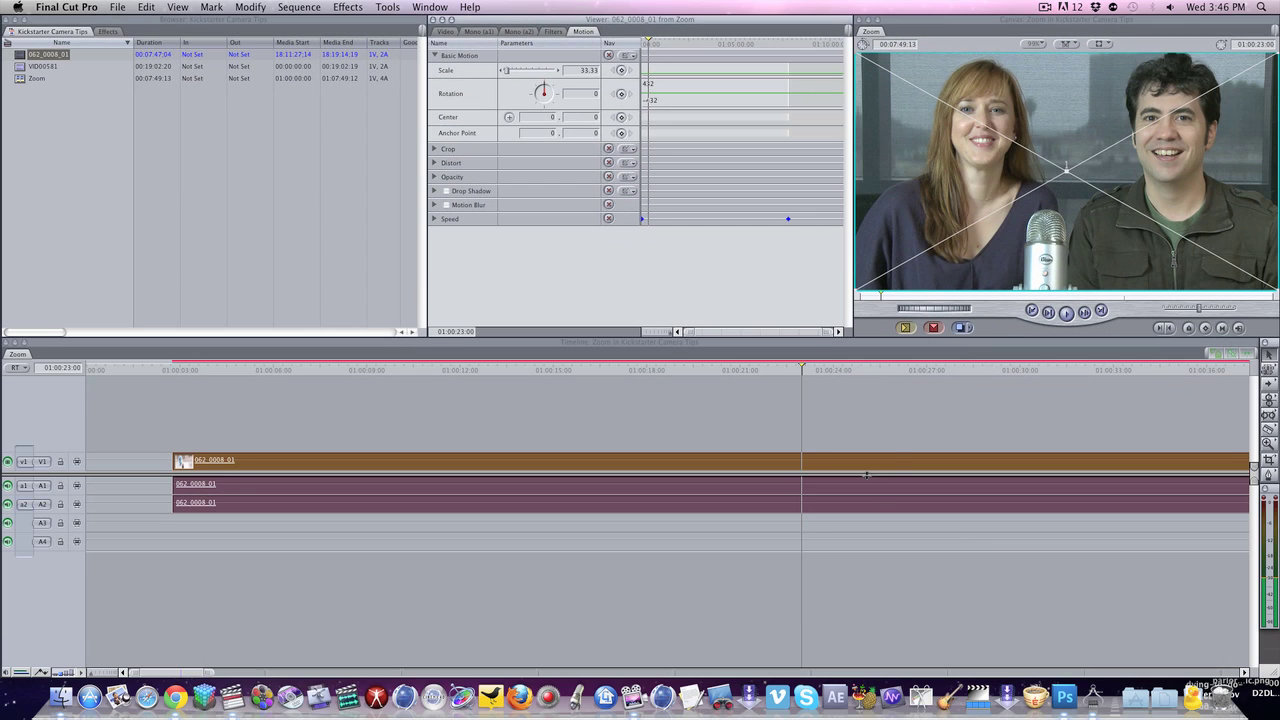
Blade the clip at the playhead and again at 01:00:23:20.
{"action": "key", "text": "b"}
{"action": "left_click", "coordinate": [808, 460]}
{"action": "left_click", "coordinate": [819, 370]}
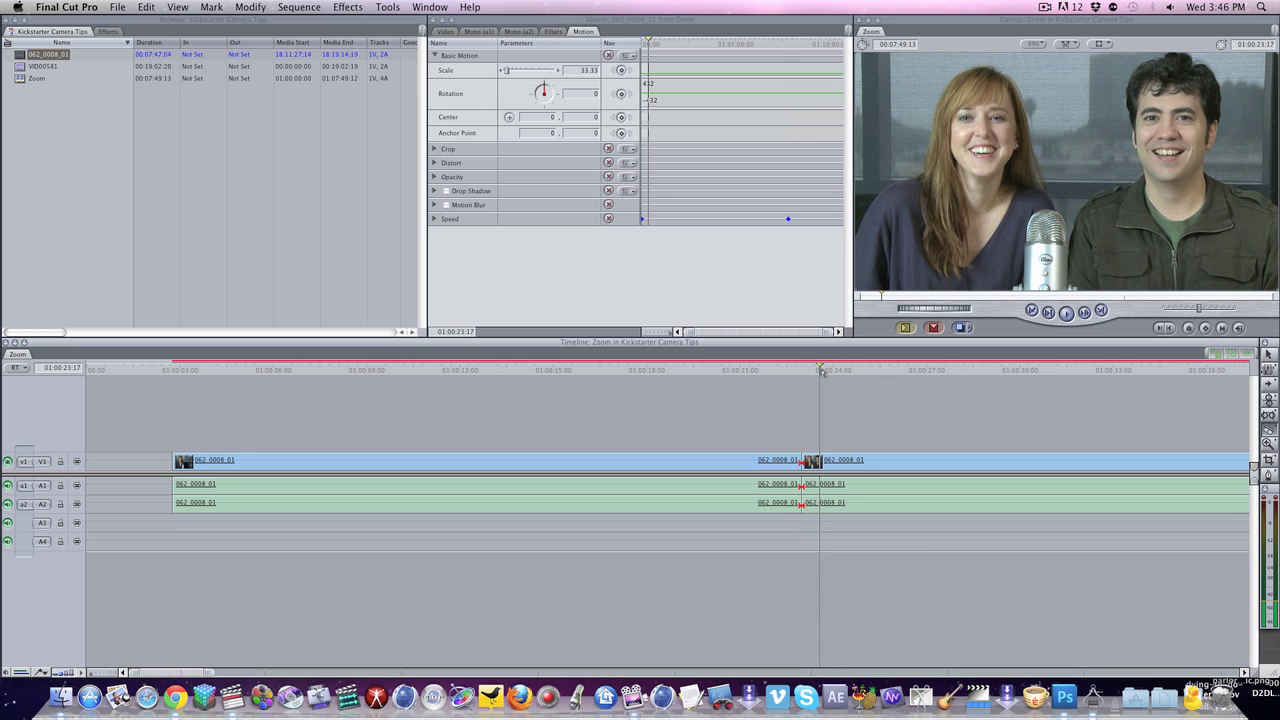
{"action": "left_click", "coordinate": [822, 466]}
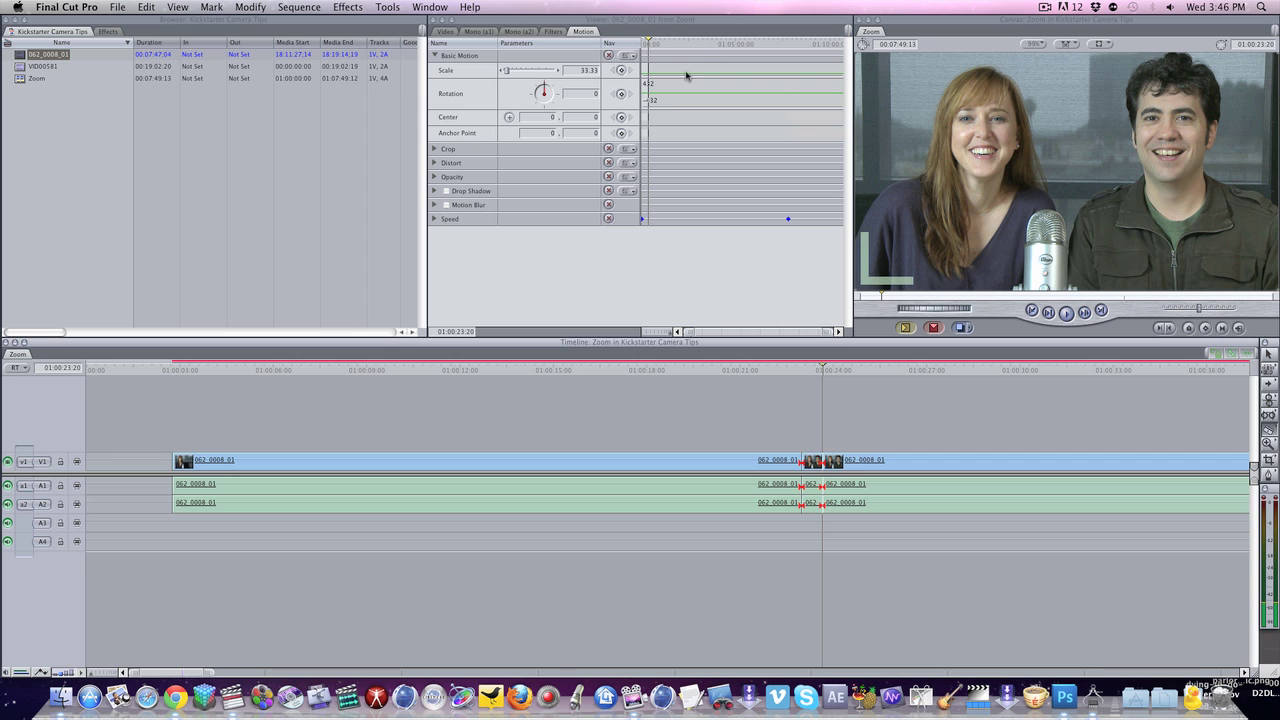
{"action": "key", "text": "a"}
Reframe the piece after the cut on the man's face: Scale 70, Center -207.3, 97.54.
{"action": "double_click", "coordinate": [871, 466]}
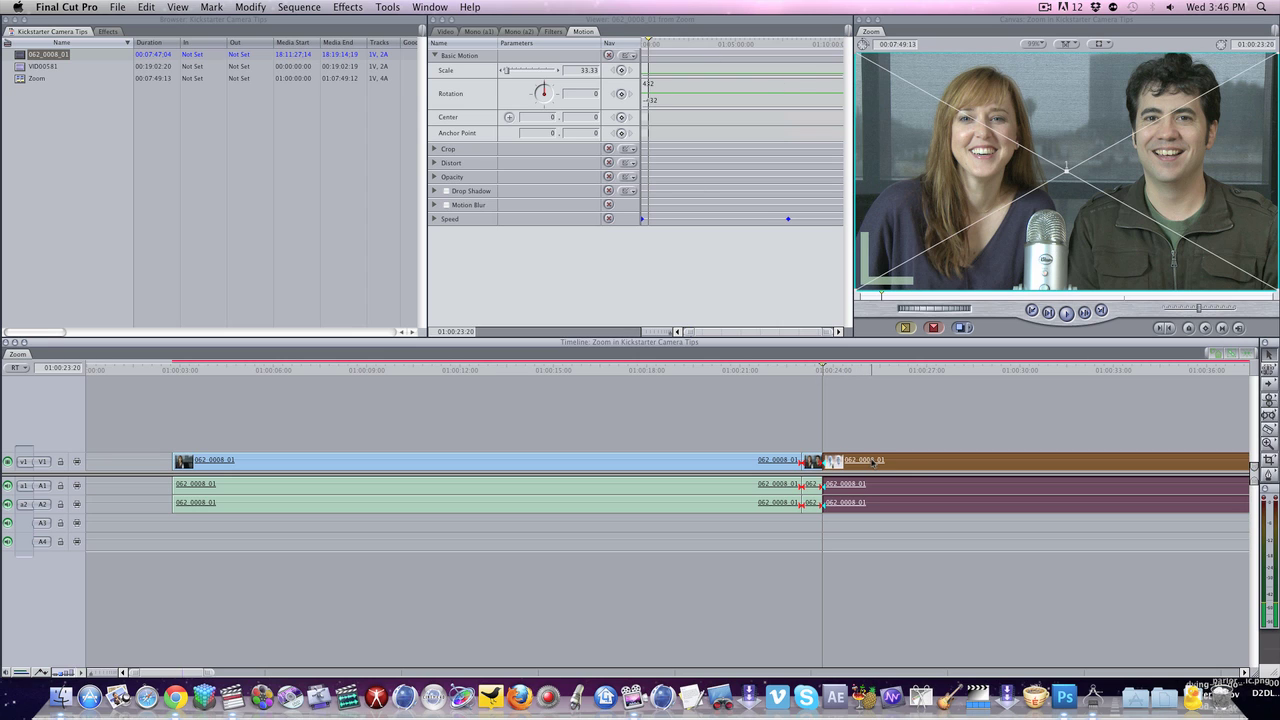
{"action": "left_click_drag", "start_coordinate": [509, 76], "coordinate": [521, 73]}
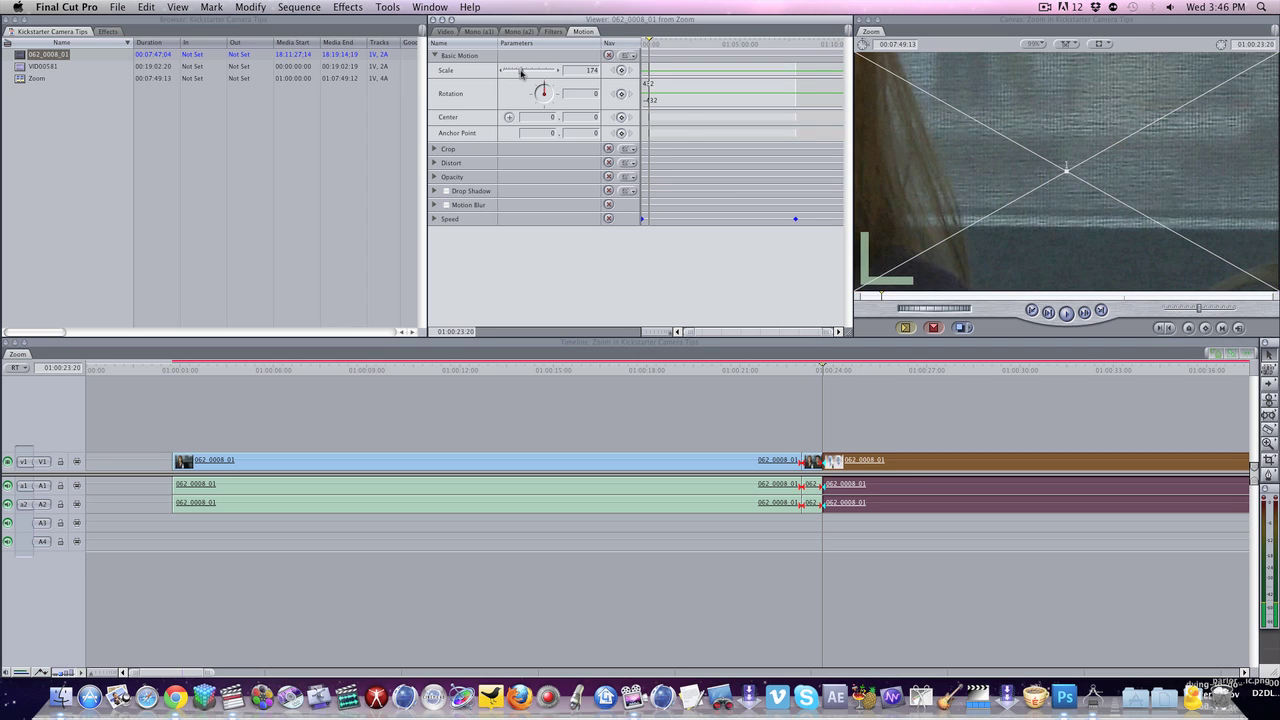
{"action": "left_click_drag", "start_coordinate": [1155, 149], "coordinate": [829, 237]}
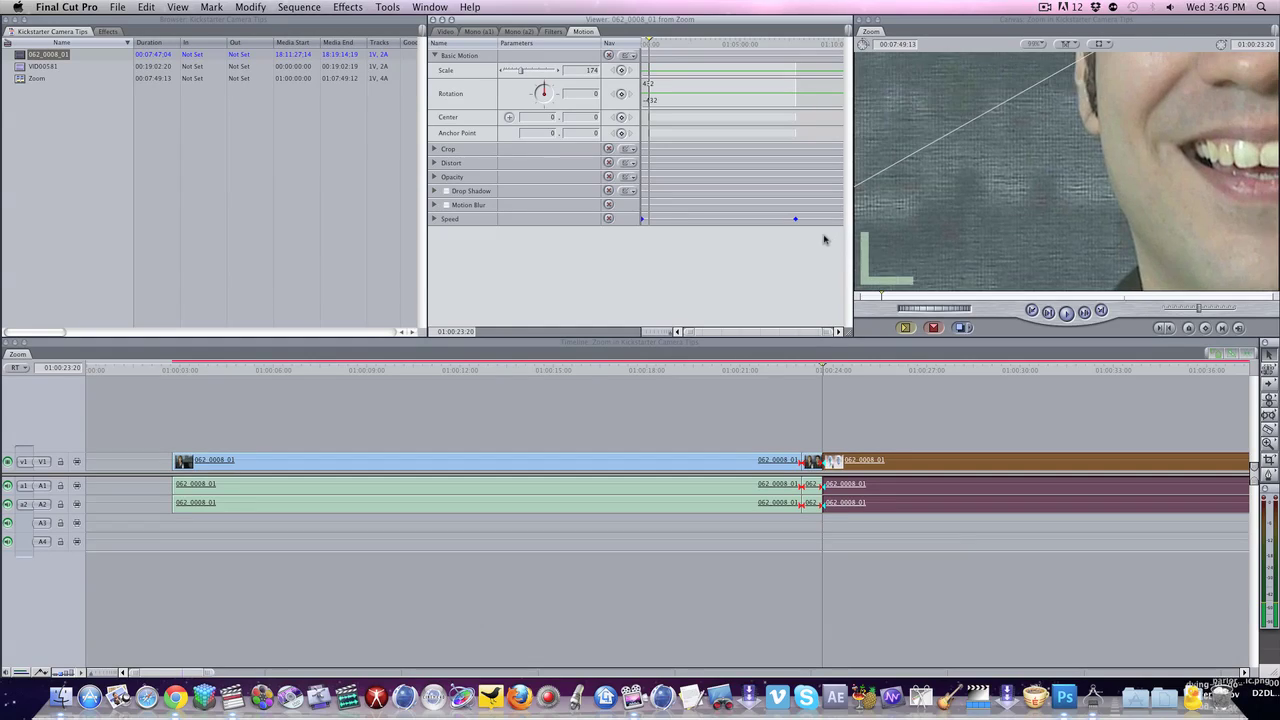
{"action": "left_click_drag", "start_coordinate": [515, 71], "coordinate": [513, 72]}
{"action": "left_click_drag", "start_coordinate": [1060, 165], "coordinate": [1162, 170]}
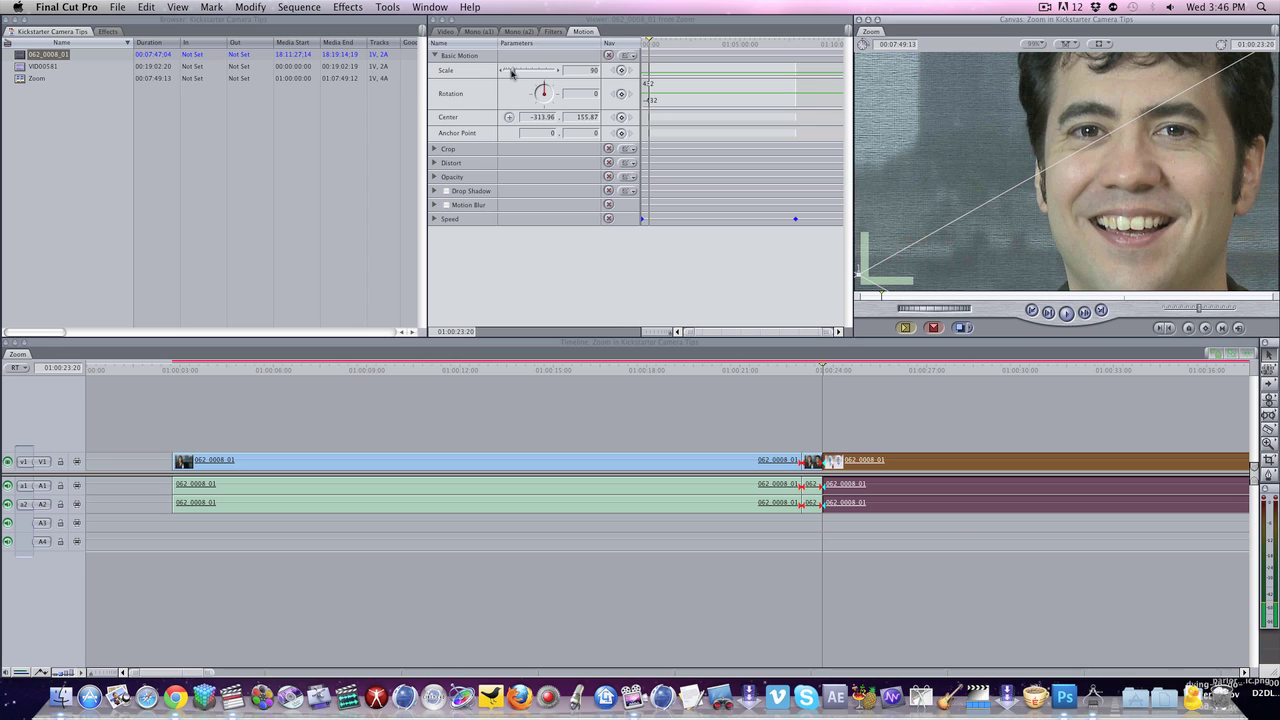
{"action": "left_click_drag", "start_coordinate": [512, 72], "coordinate": [509, 73]}
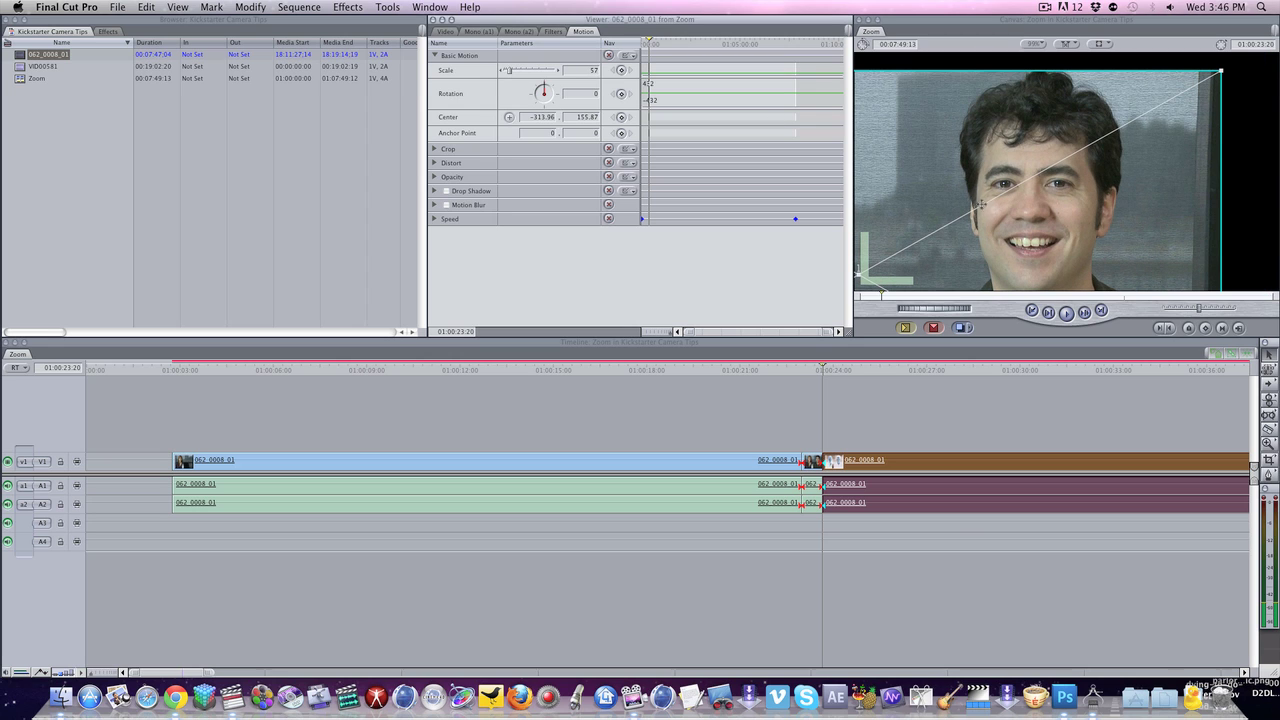
{"action": "mouse_move", "coordinate": [982, 205]}
{"action": "left_mouse_down"}
{"action": "mouse_move", "coordinate": [1000, 212]}
{"action": "mouse_move", "coordinate": [1001, 234]}
{"action": "mouse_move", "coordinate": [970, 220]}
{"action": "left_mouse_up"}
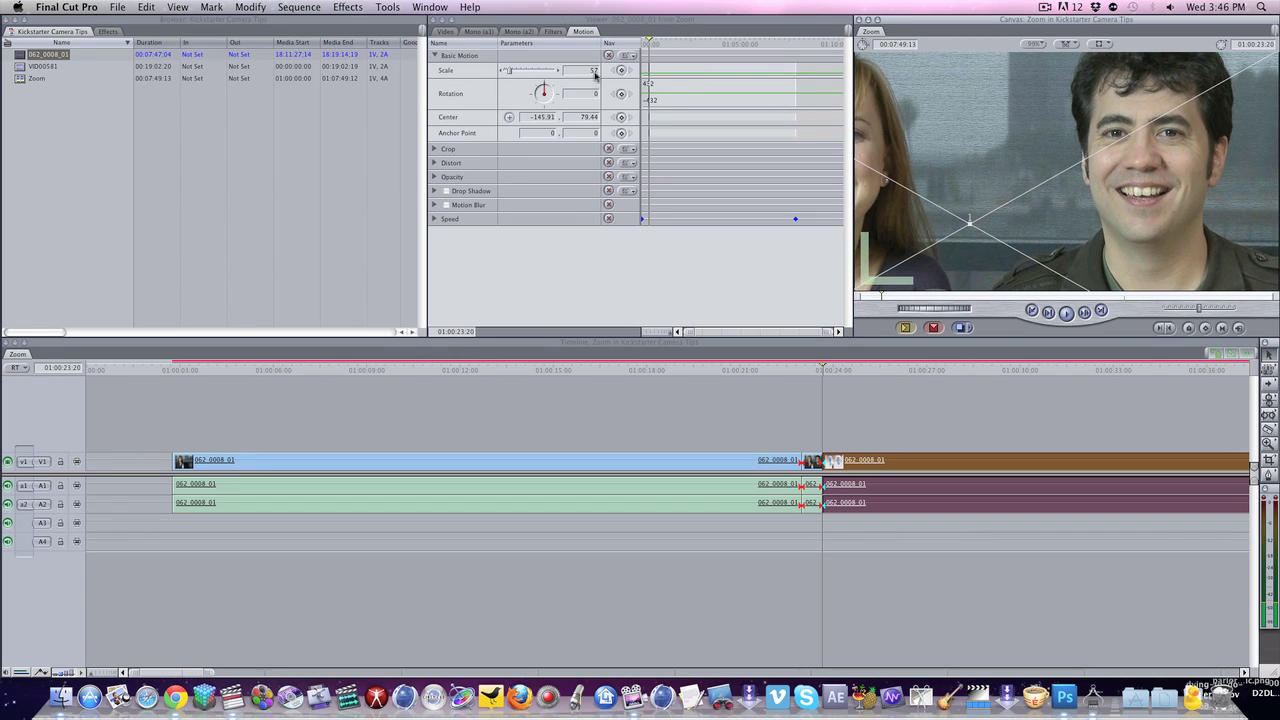
{"action": "left_click_drag", "start_coordinate": [513, 74], "coordinate": [510, 74]}
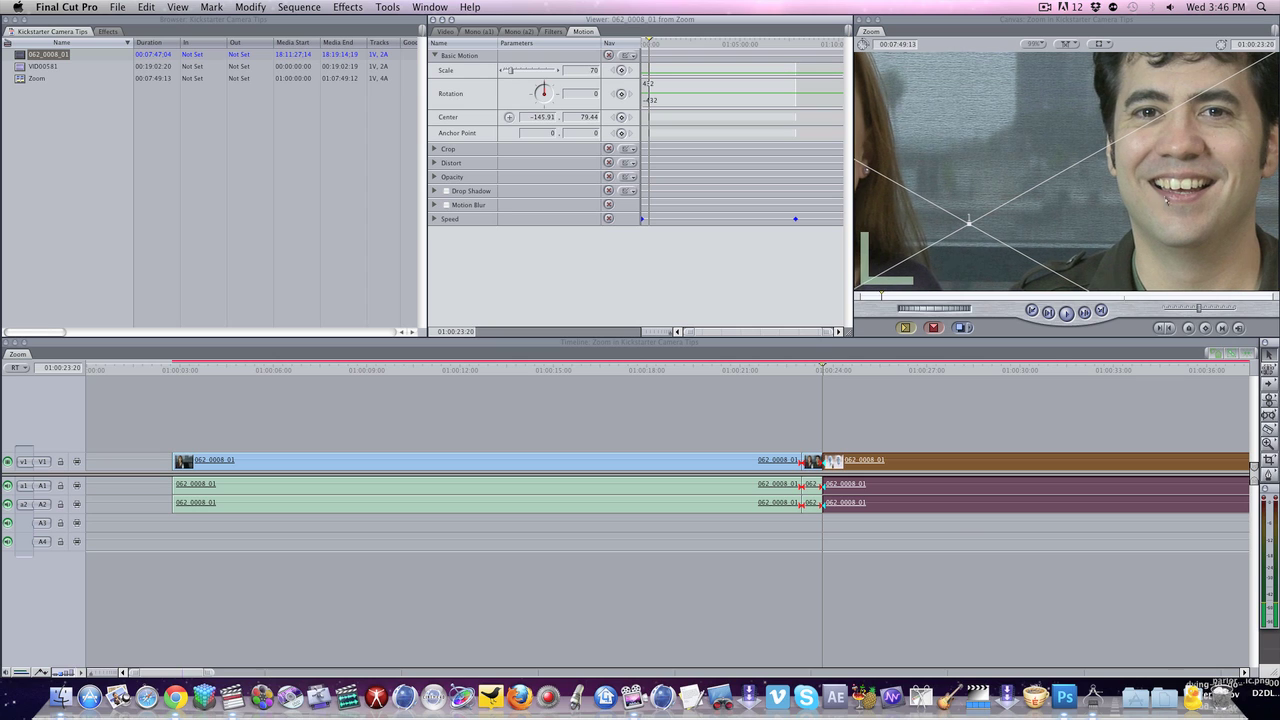
{"action": "left_click_drag", "start_coordinate": [1166, 198], "coordinate": [1125, 212]}
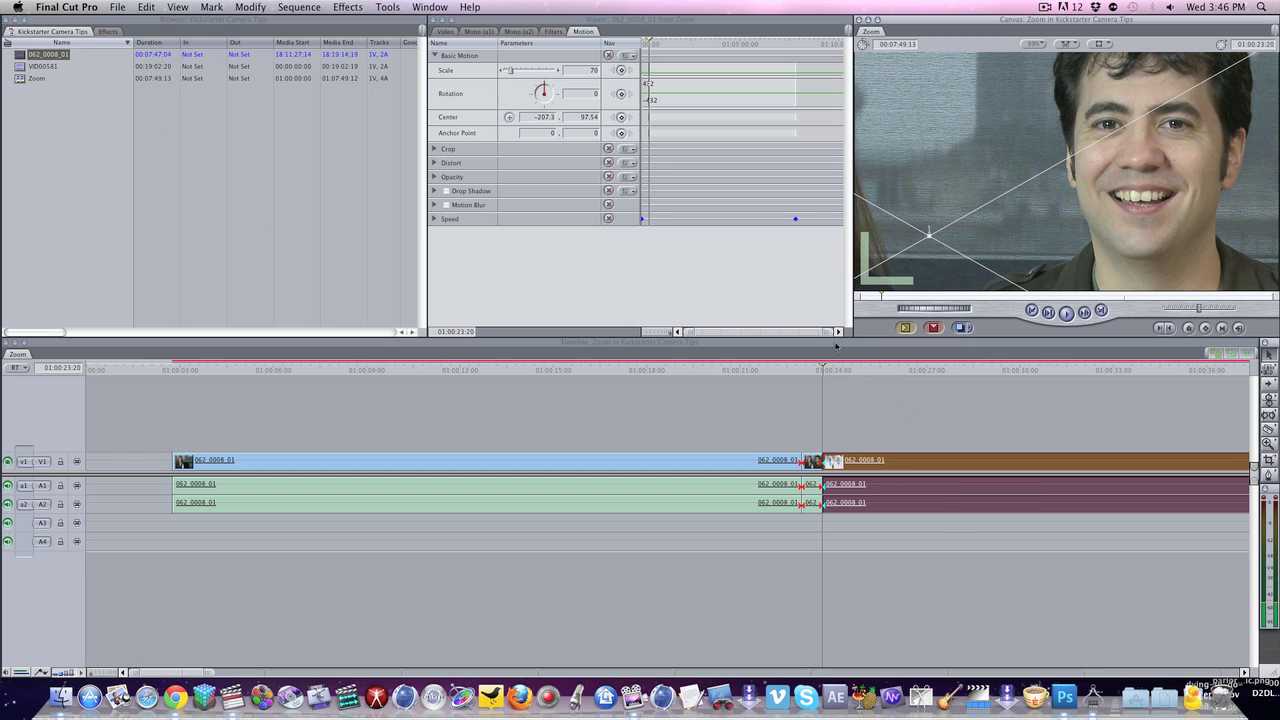
{"action": "left_click_drag", "start_coordinate": [822, 378], "coordinate": [809, 375]}
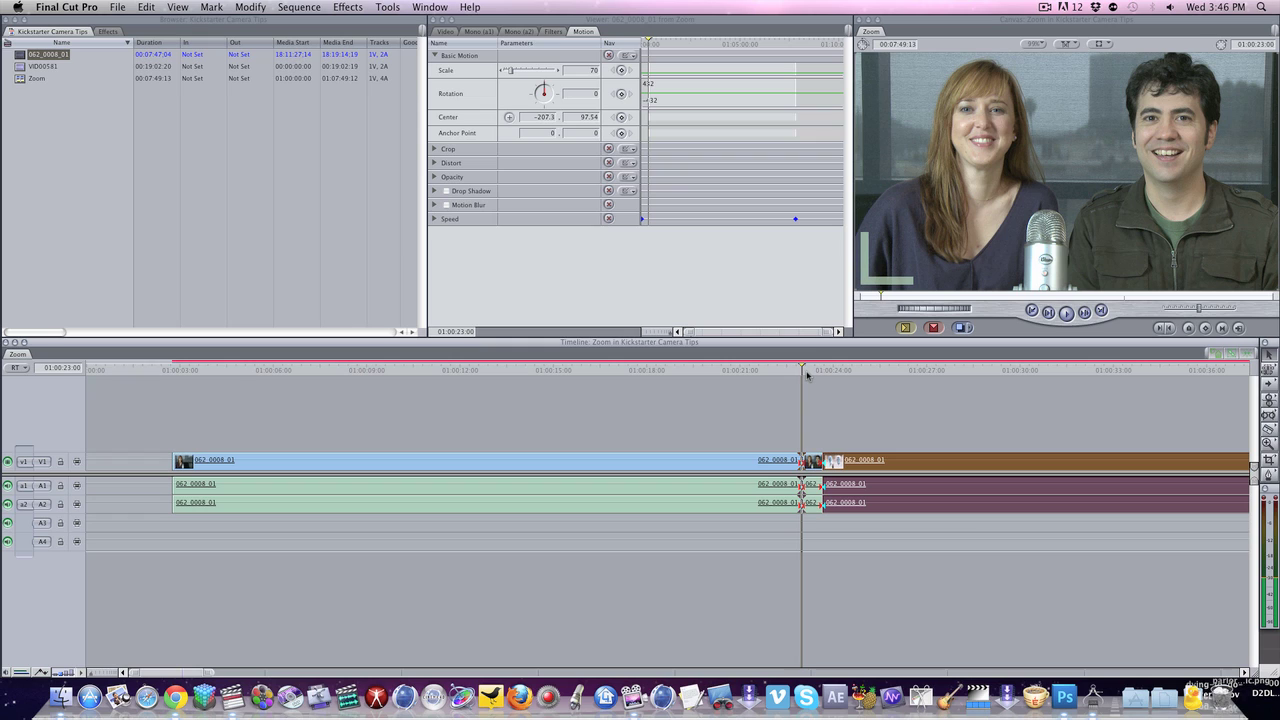
Add an edit to the close-up at 01:00:24:12.
{"action": "key", "text": "Down"}
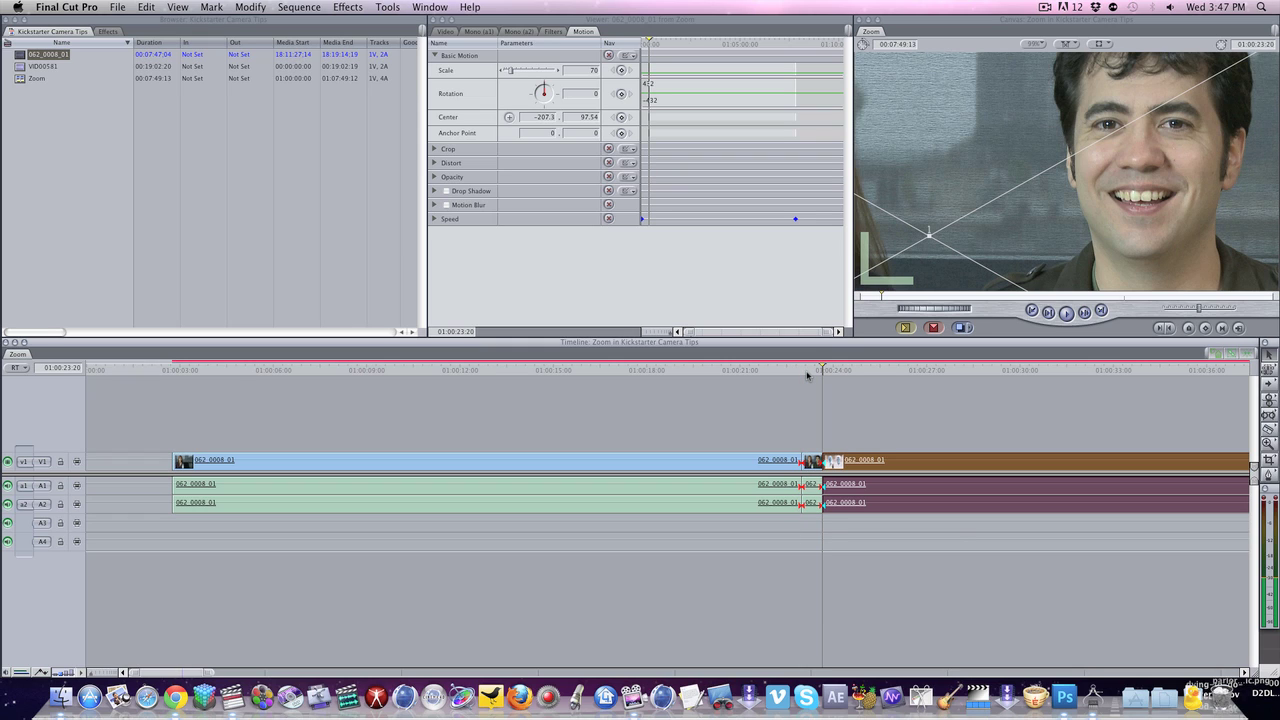
{"action": "key", "text": "Right"}
{"action": "key", "text": "Right"}
{"action": "key", "text": "Right"}
{"action": "key", "text": "Right"}
{"action": "key", "text": "Right"}
{"action": "key", "text": "Right"}
{"action": "key", "text": "Right"}
{"action": "key", "text": "Right"}
{"action": "key", "text": "Right"}
{"action": "key", "text": "Right"}
{"action": "key", "text": "Right"}
{"action": "key", "text": "Right"}
{"action": "key", "text": "Right"}
{"action": "key", "text": "Right"}
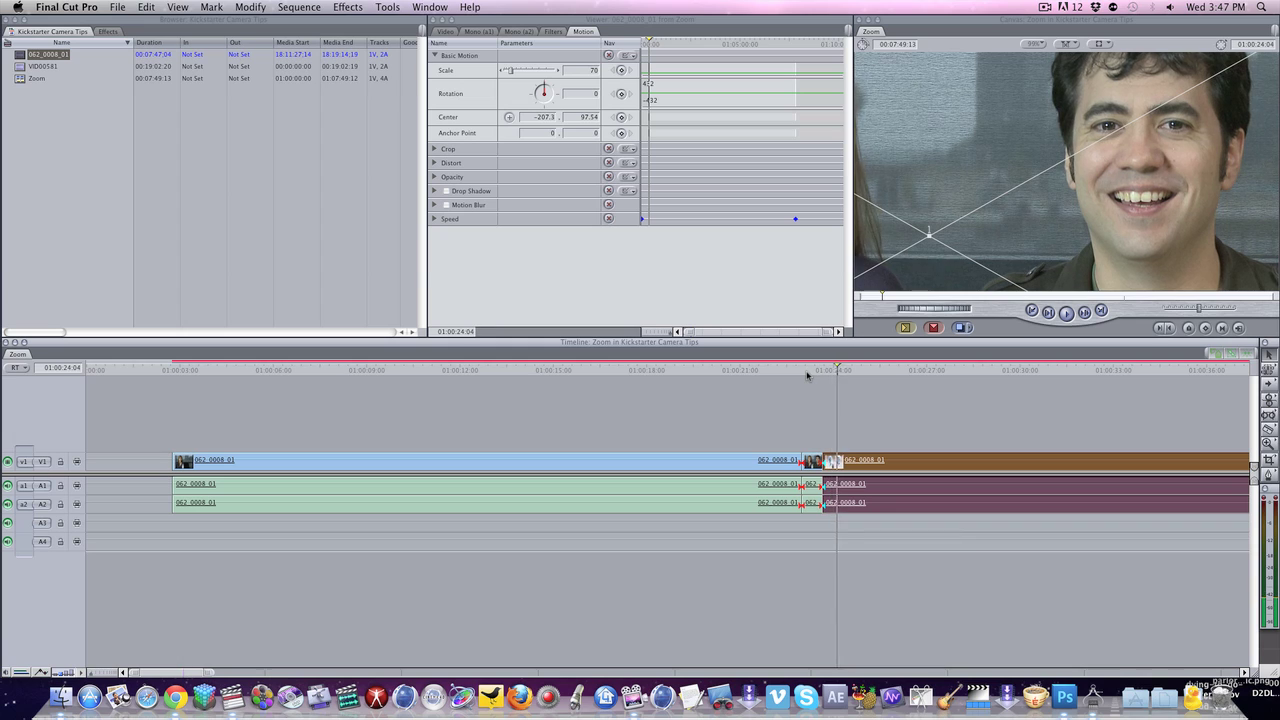
{"action": "key", "text": "Right"}
{"action": "key", "text": "Right"}
{"action": "key", "text": "Right"}
{"action": "key", "text": "Right"}
{"action": "key", "text": "Right"}
{"action": "key", "text": "Right"}
{"action": "key", "text": "Right"}
{"action": "key", "text": "Right"}
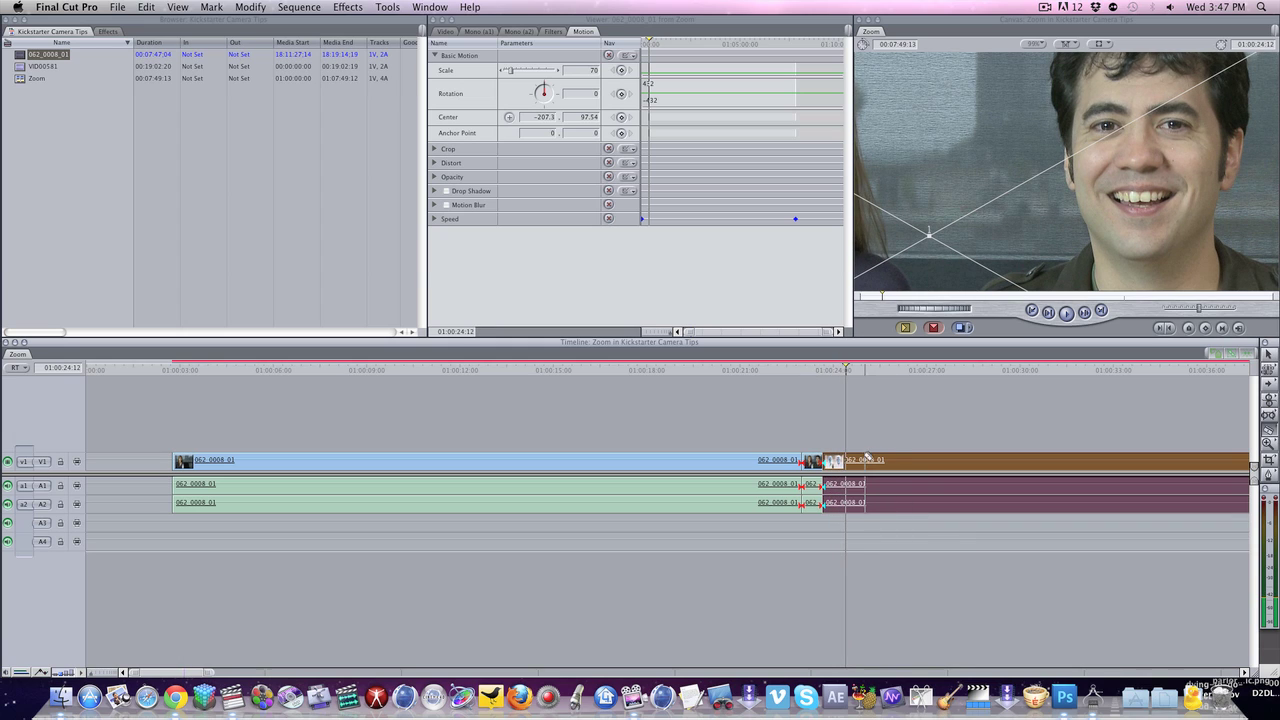
{"action": "key", "text": "ctrl+v"}
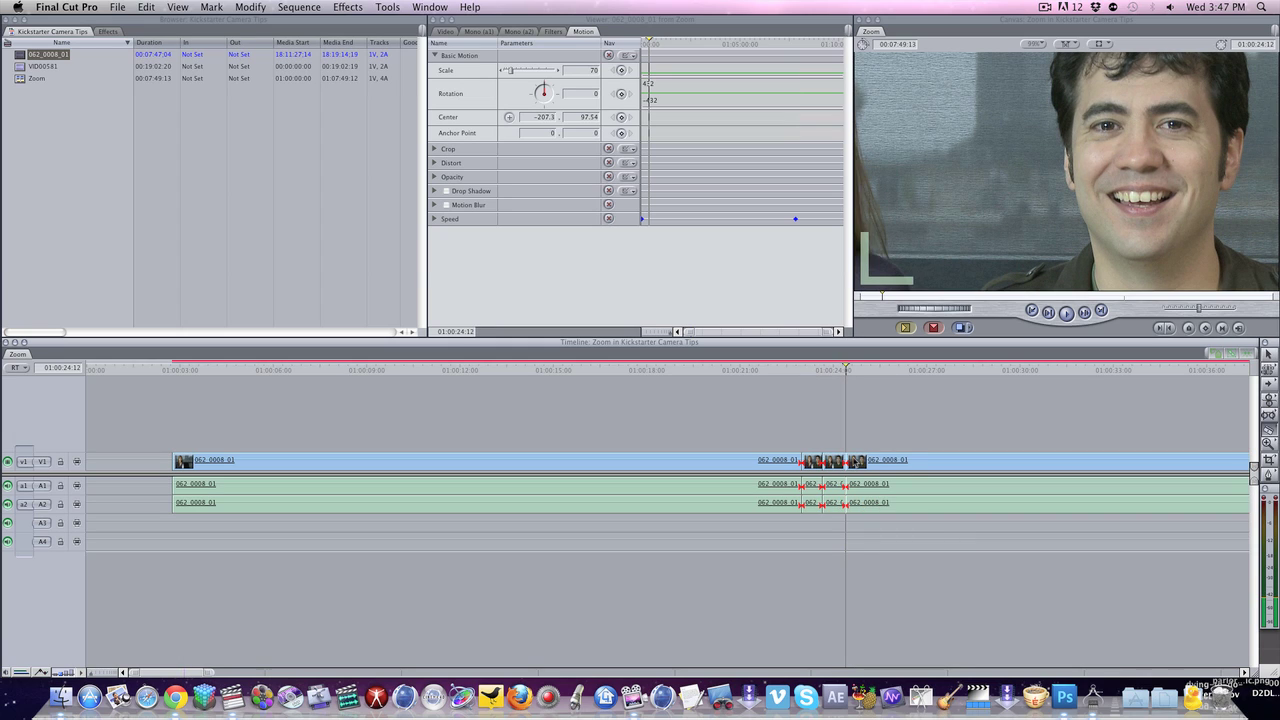
Reframe the new piece on the woman, centered at 216.35, 129.72.
{"action": "left_click", "coordinate": [917, 464]}
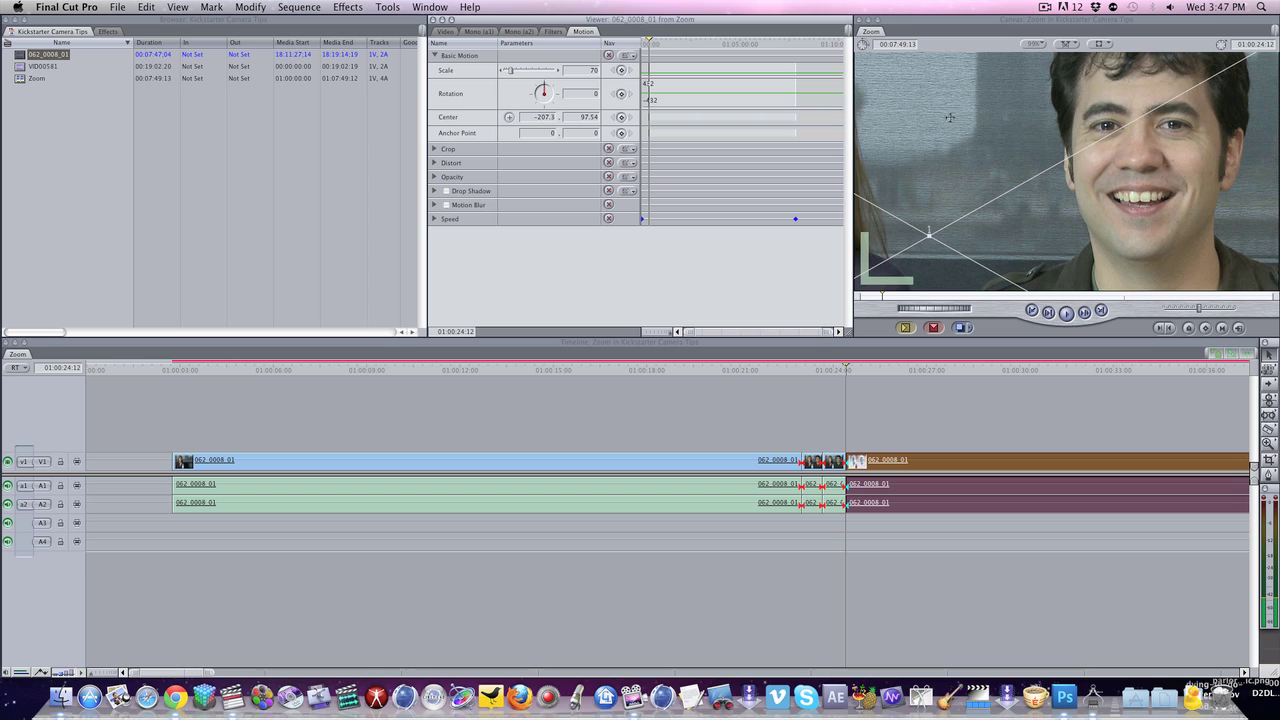
{"action": "left_click_drag", "start_coordinate": [950, 117], "coordinate": [1168, 150]}
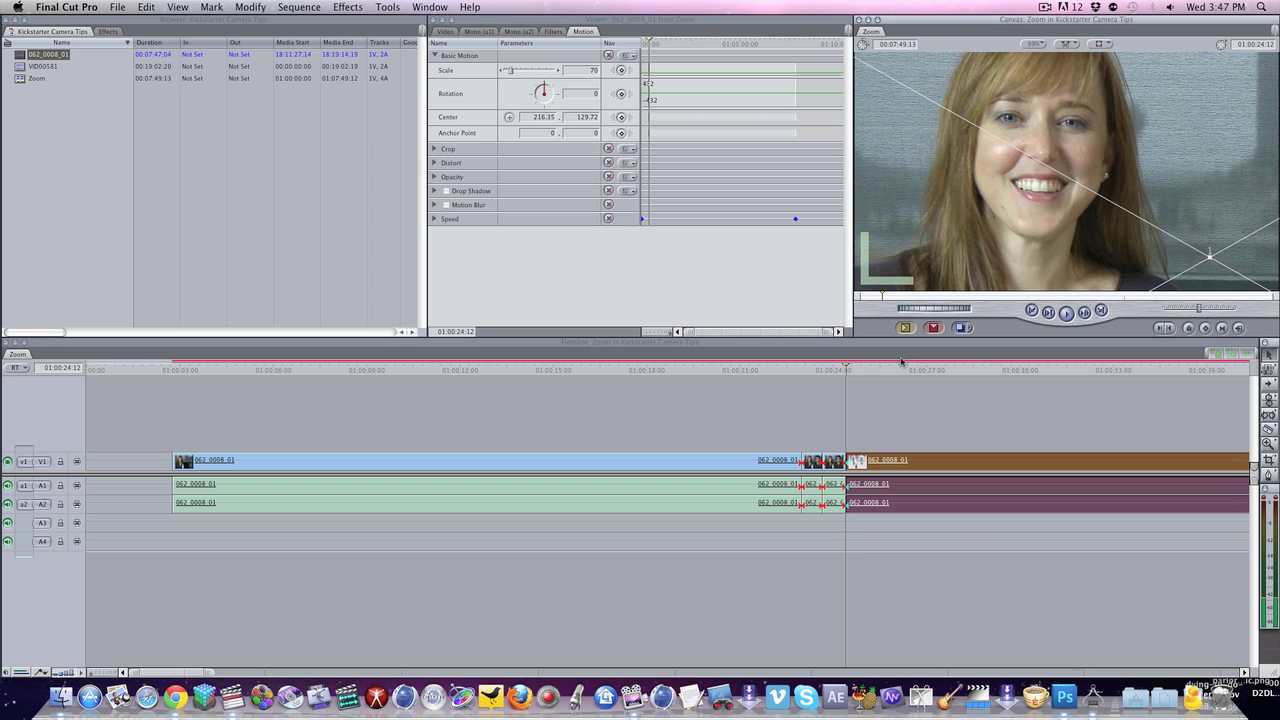
{"action": "left_click_drag", "start_coordinate": [818, 433], "coordinate": [871, 493]}
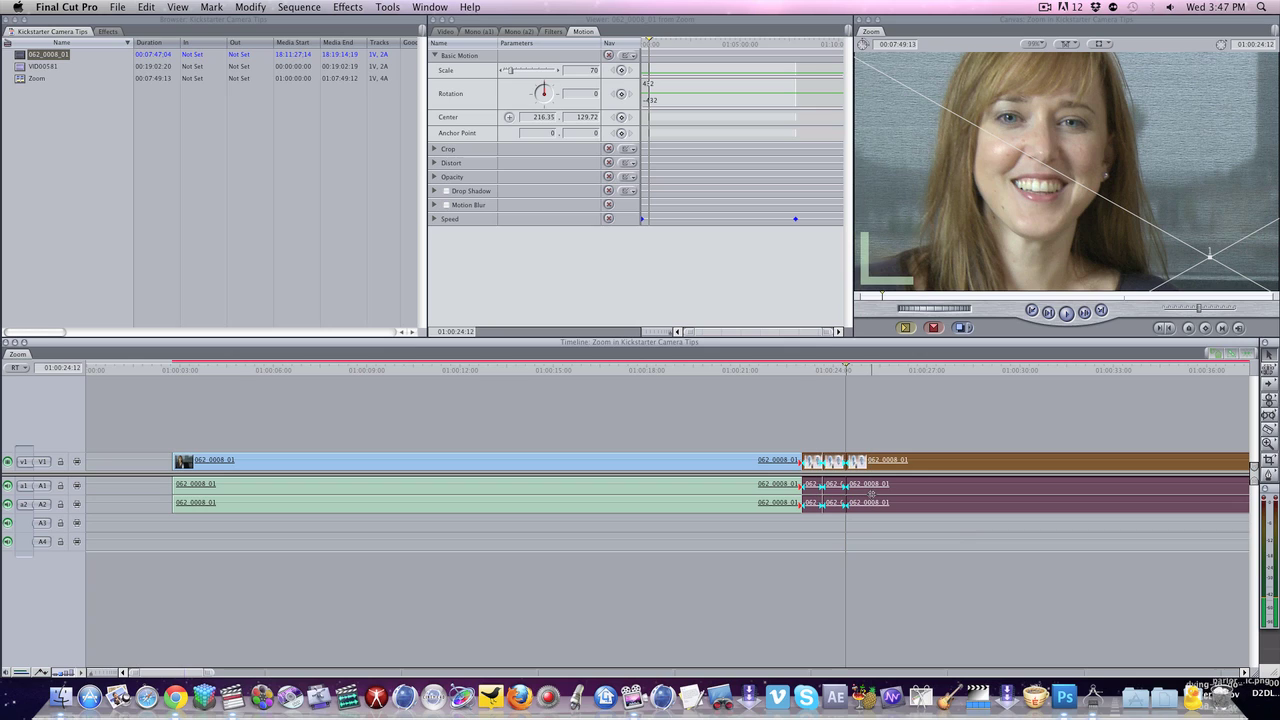
{"action": "key", "text": "super+r"}
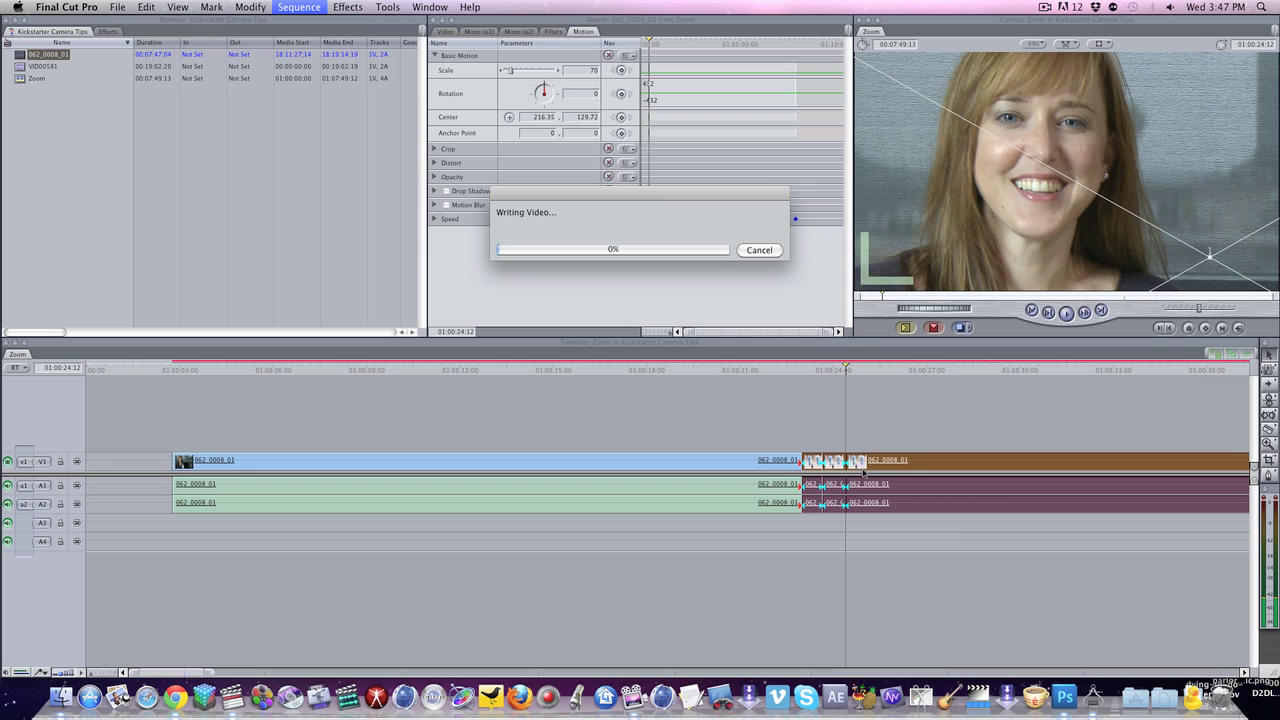
{"action": "left_click", "coordinate": [762, 250]}
{"action": "left_click", "coordinate": [823, 371]}
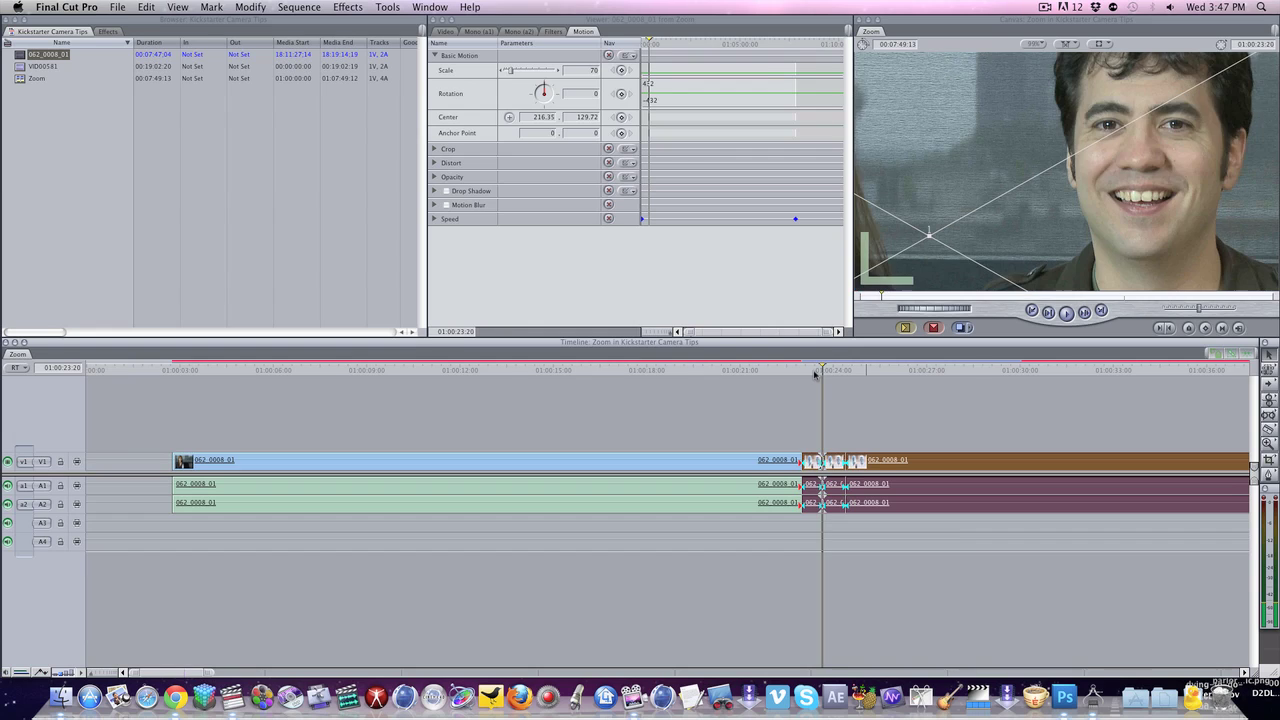
{"action": "left_click", "coordinate": [811, 371]}
{"action": "key", "text": "space"}
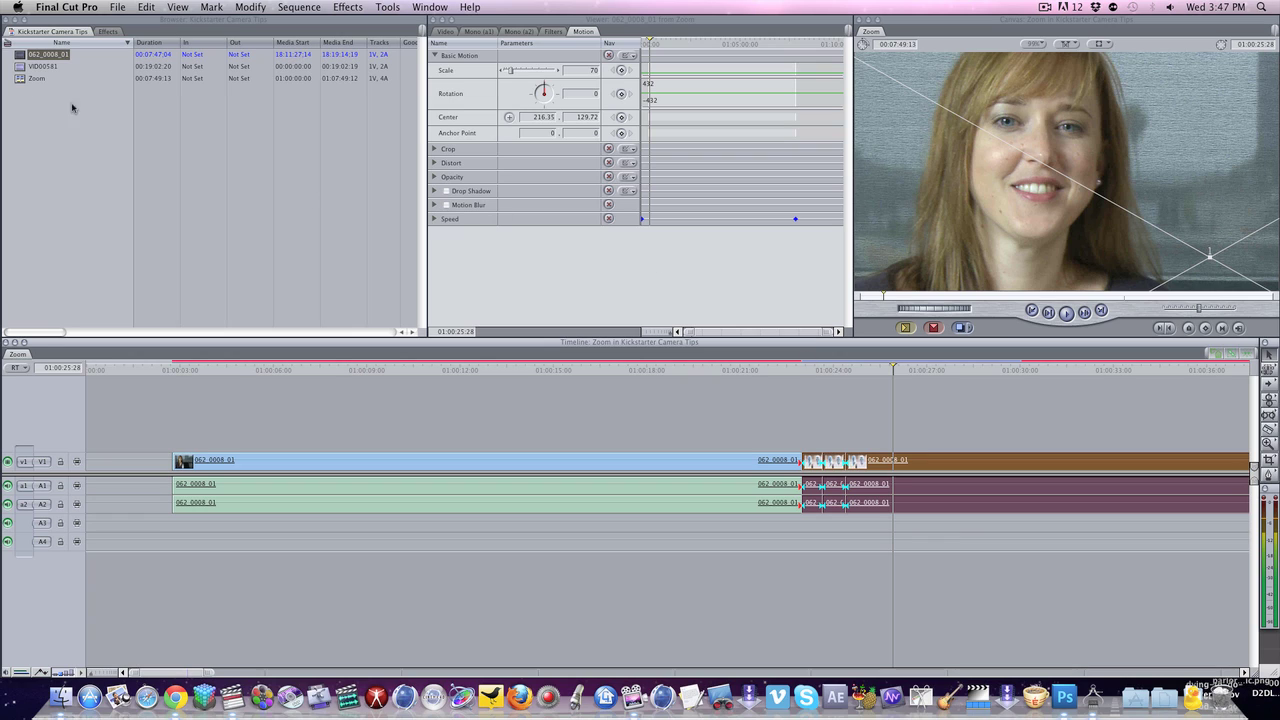
{"action": "left_click", "coordinate": [56, 154]}
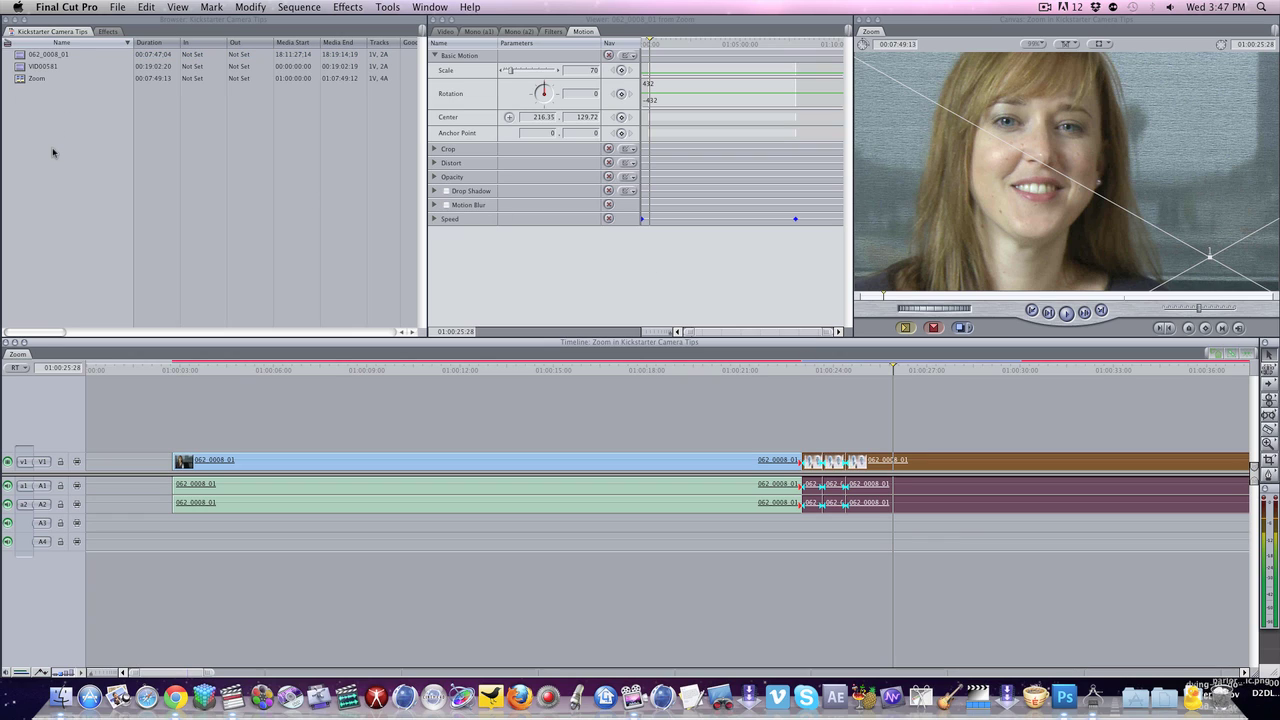
Open the Zoom sequence from the Browser.
{"action": "double_click", "coordinate": [22, 80]}
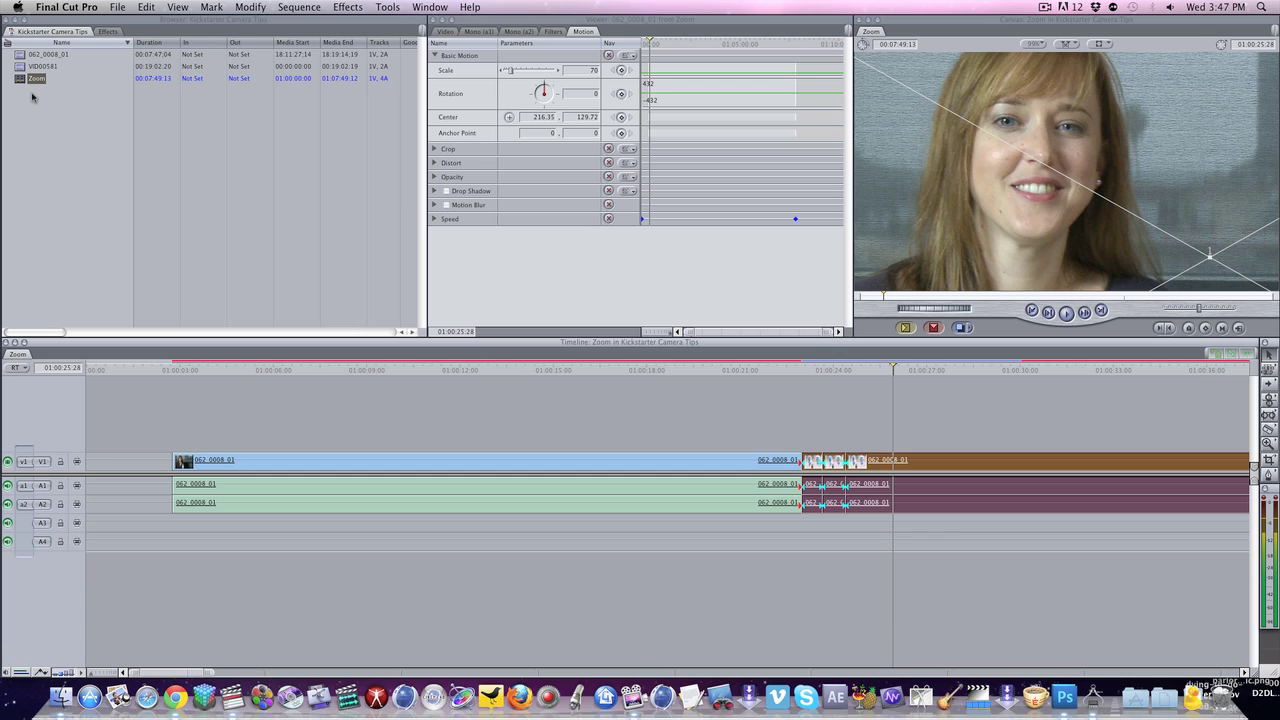